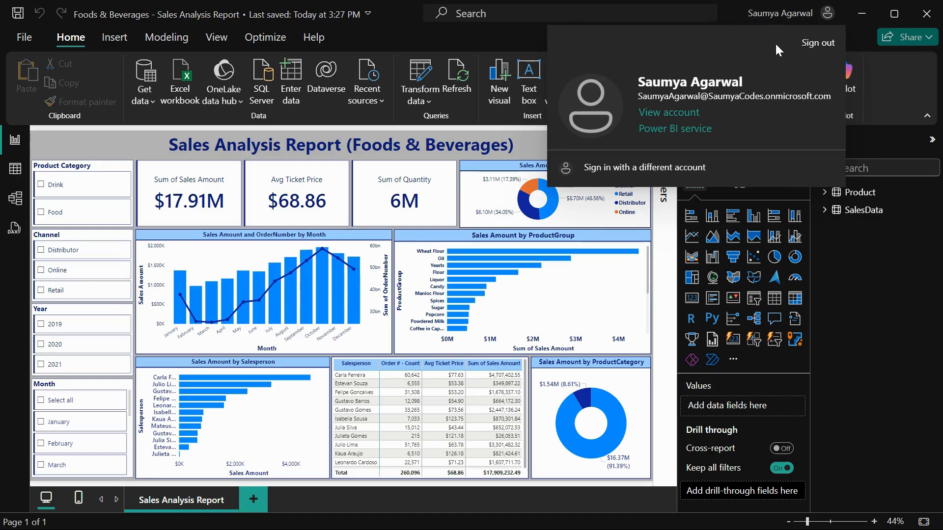
- Close the account details, switch to the Power BI service in Chrome and open the YouTube Projects workspace
{"action": "left_click", "coordinate": [730, 17]}
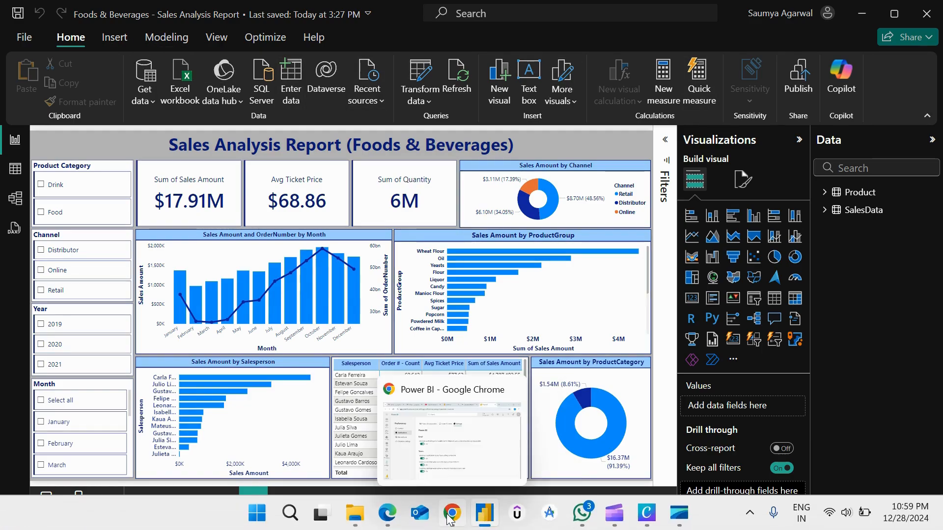
{"action": "left_click", "coordinate": [449, 518]}
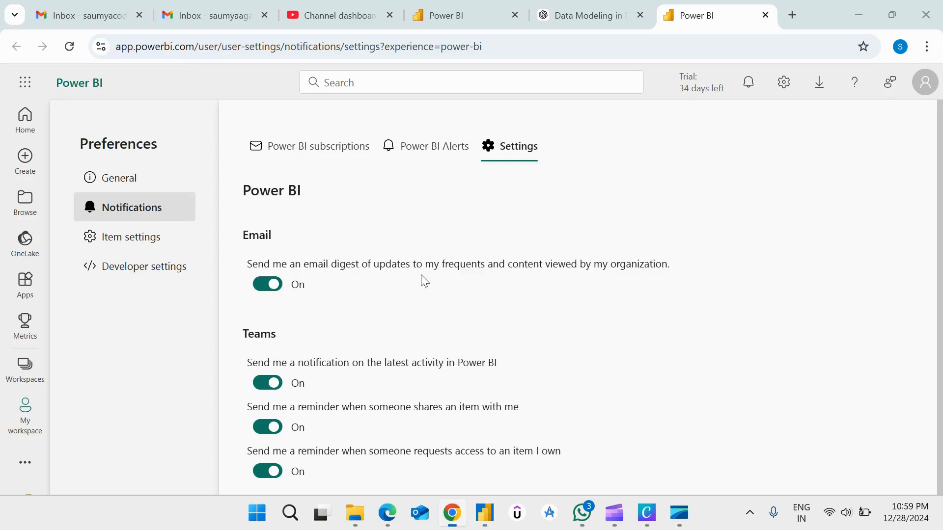
{"action": "left_click", "coordinate": [460, 8]}
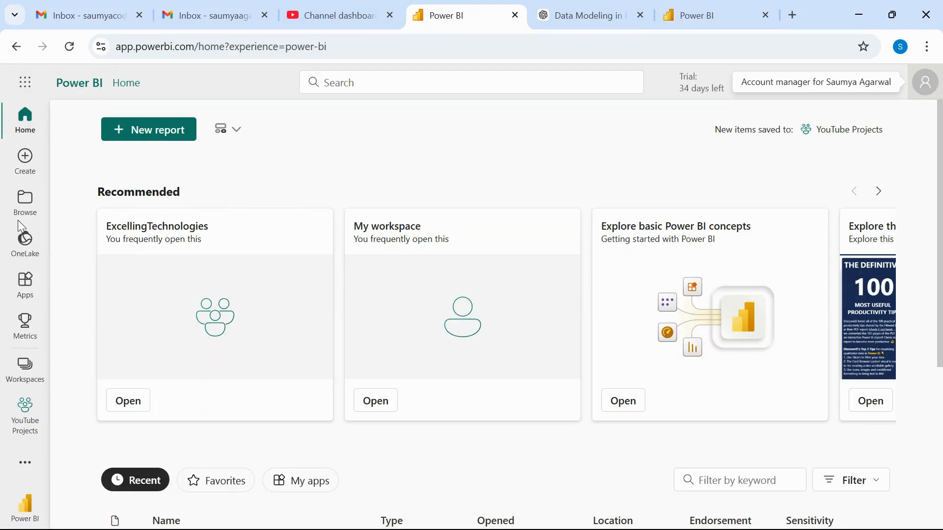
{"action": "left_click", "coordinate": [17, 384]}
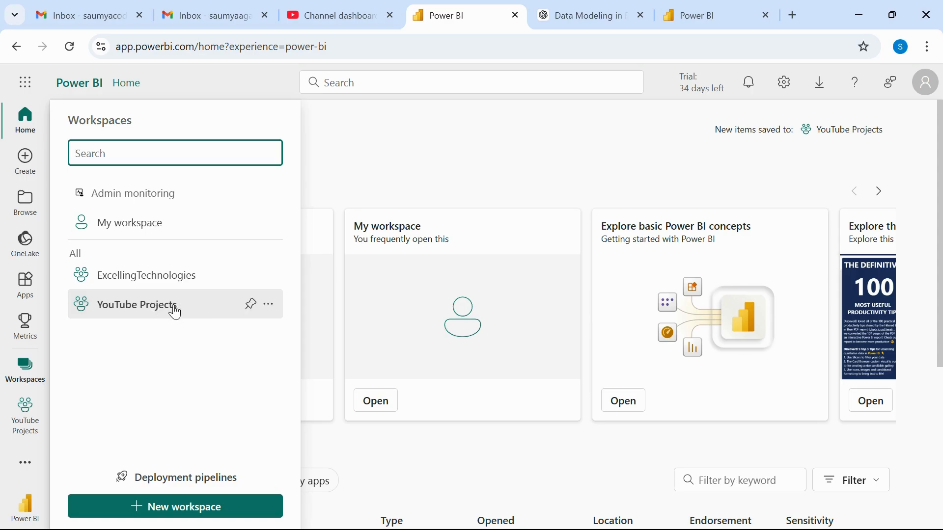
{"action": "left_click", "coordinate": [153, 307]}
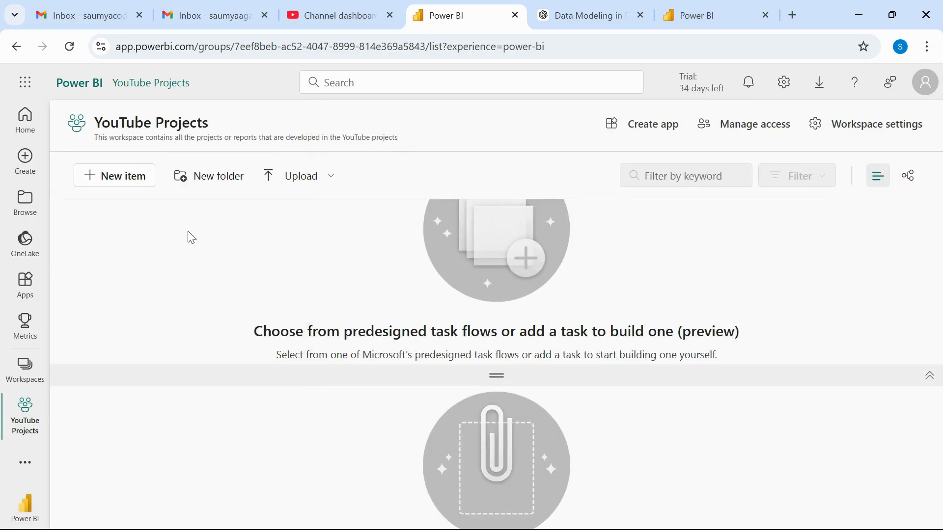
- Switch back to Power BI Desktop and publish the Foods & Beverages sales report to the YouTube Projects workspace
{"action": "mouse_move", "coordinate": [671, 528]}
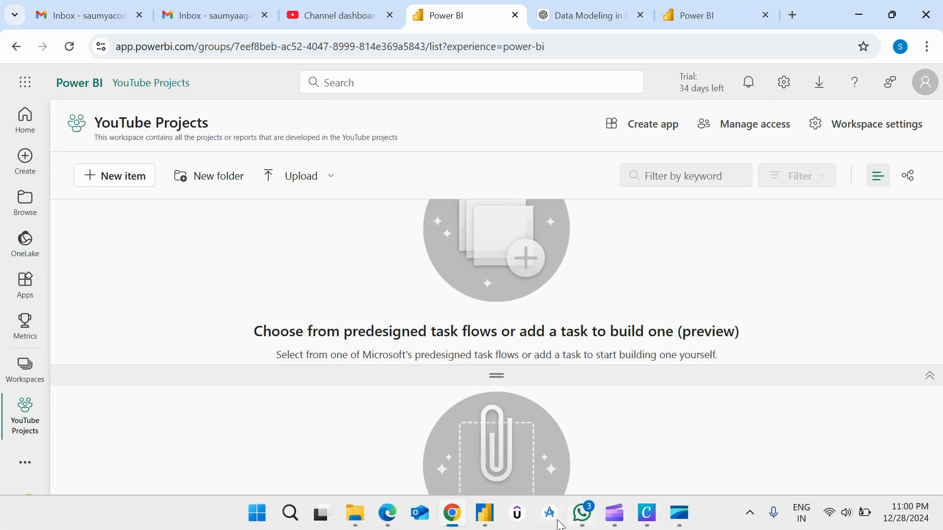
{"action": "left_click", "coordinate": [484, 514]}
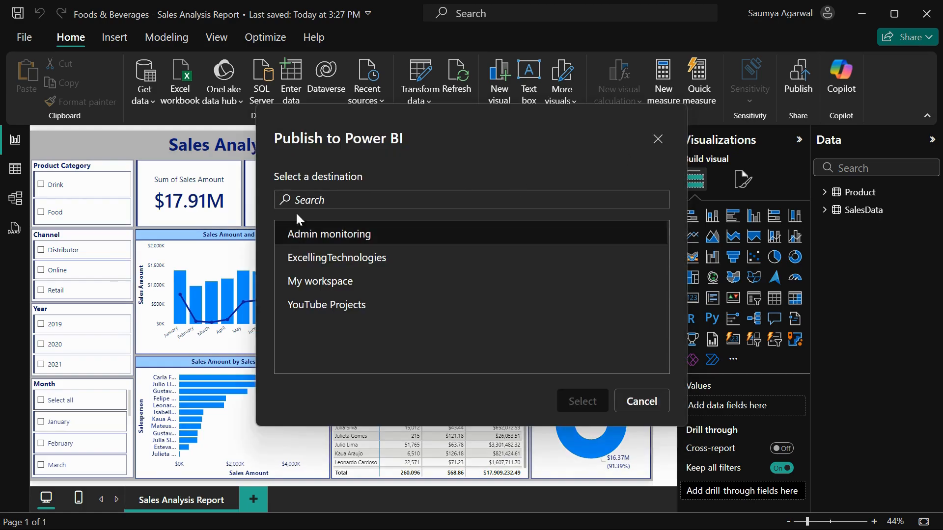
{"action": "left_click", "coordinate": [324, 284]}
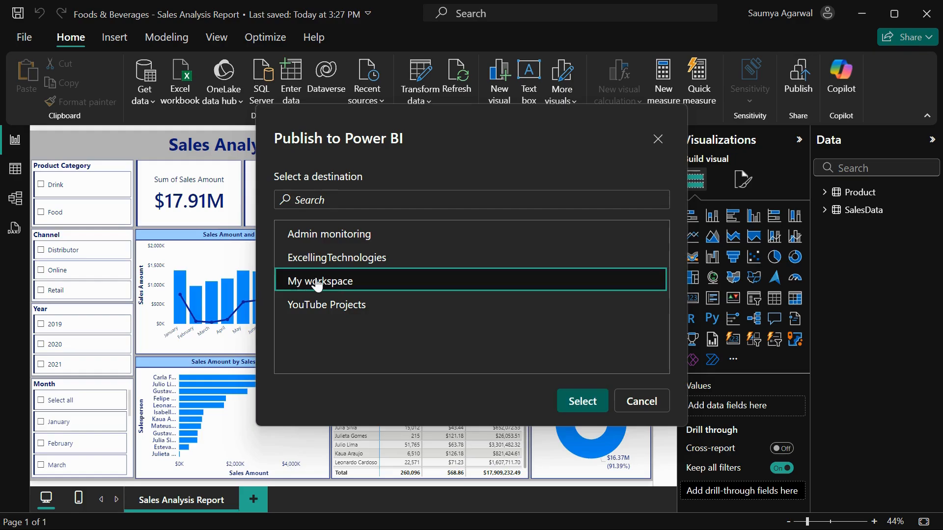
{"action": "left_click", "coordinate": [320, 305]}
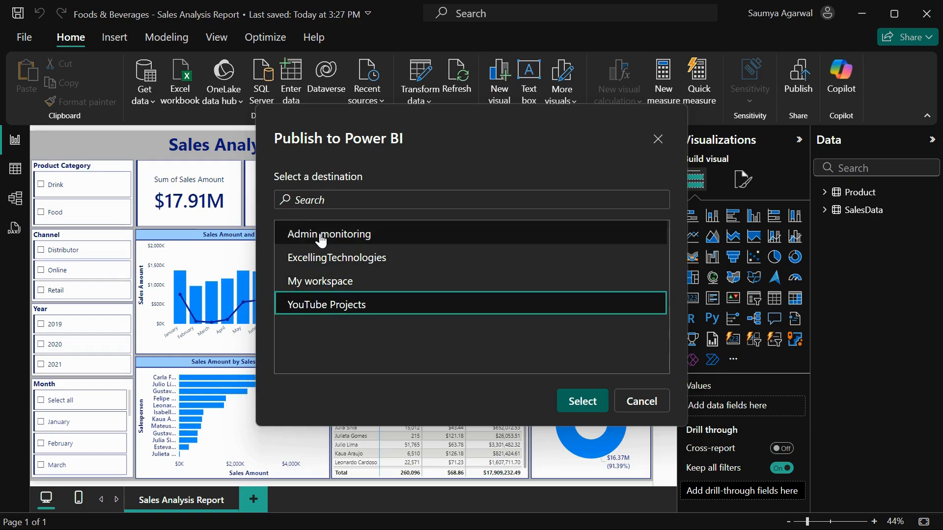
{"action": "left_click", "coordinate": [311, 279]}
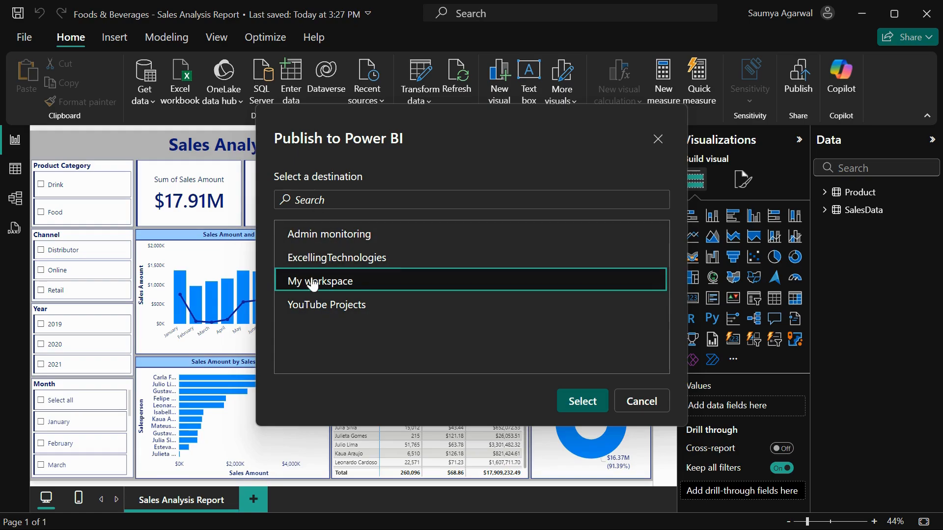
{"action": "left_click", "coordinate": [323, 305]}
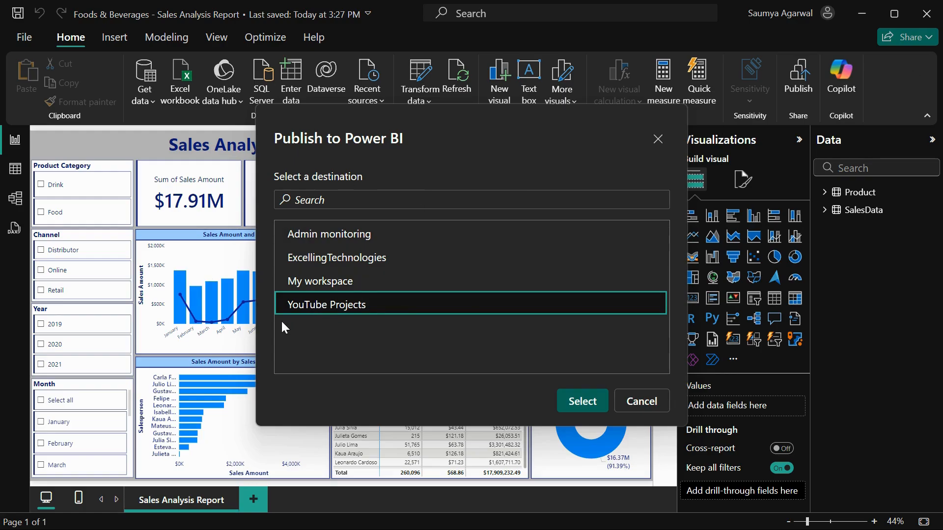
{"action": "left_click", "coordinate": [576, 401]}
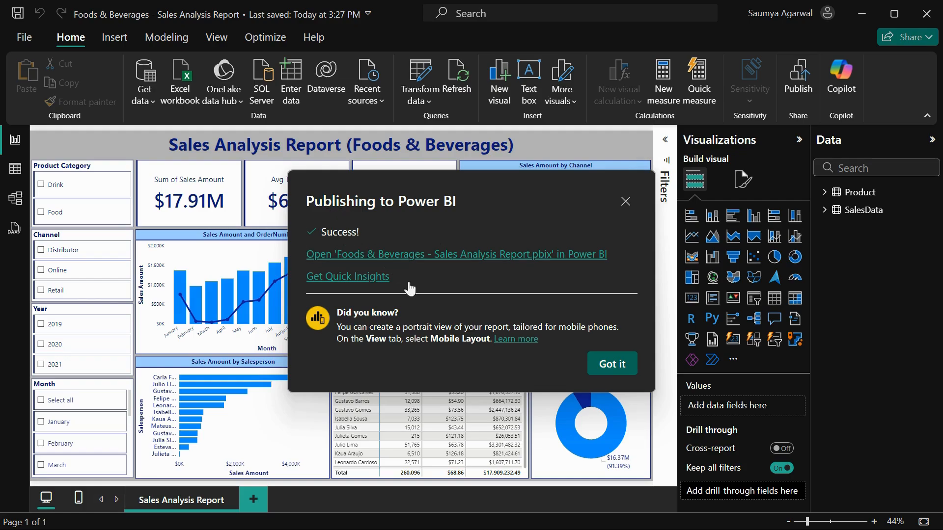
- Return to Chrome and open the published Foods & Beverages - Sales Analysis Report from the YouTube Projects workspace
{"action": "mouse_move", "coordinate": [496, 528]}
{"action": "left_click", "coordinate": [452, 523]}
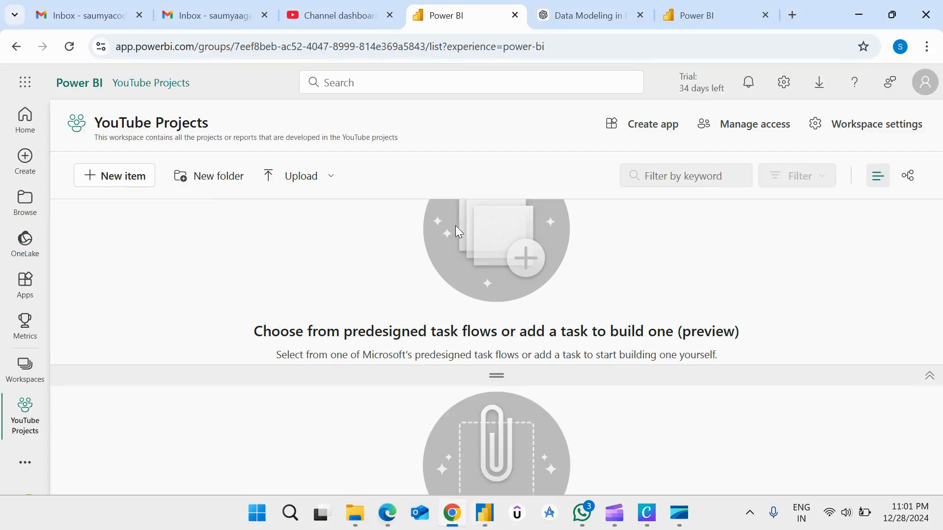
{"action": "left_click", "coordinate": [165, 89]}
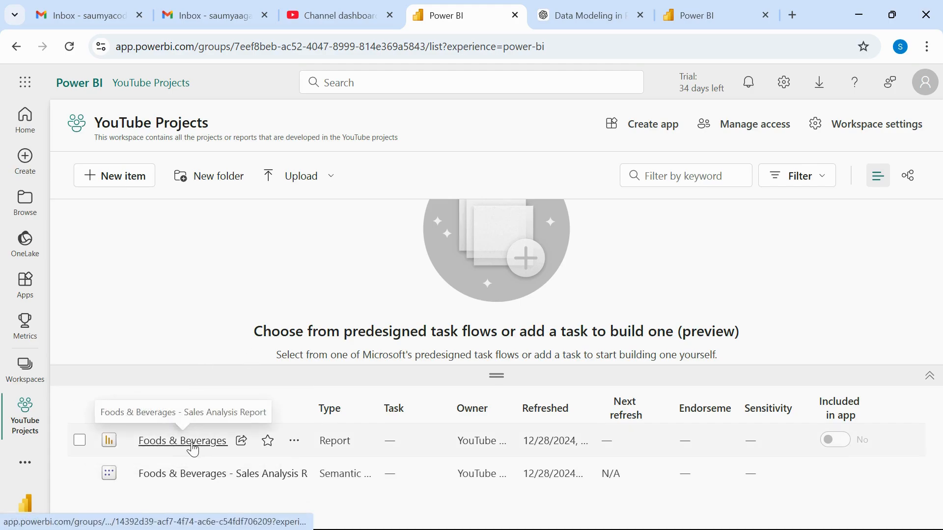
{"action": "left_click", "coordinate": [162, 444]}
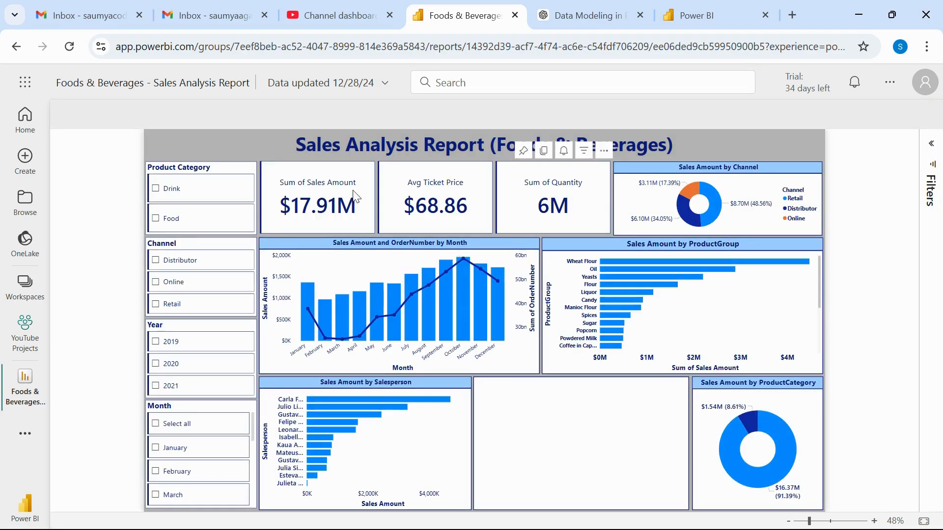
- Filter the report by the Drink category, dismiss the Copilot tip, and change the Product Category filter to Food only
{"action": "left_click", "coordinate": [164, 188]}
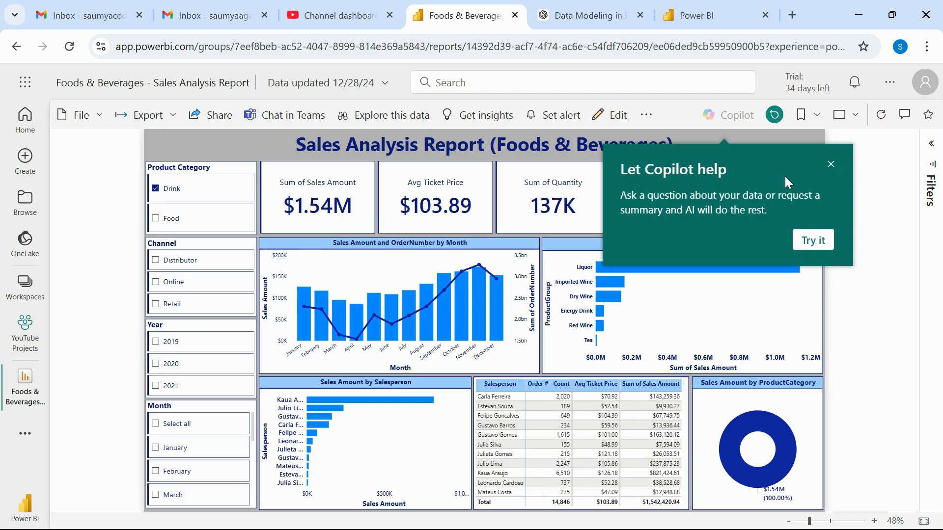
{"action": "left_click", "coordinate": [829, 166]}
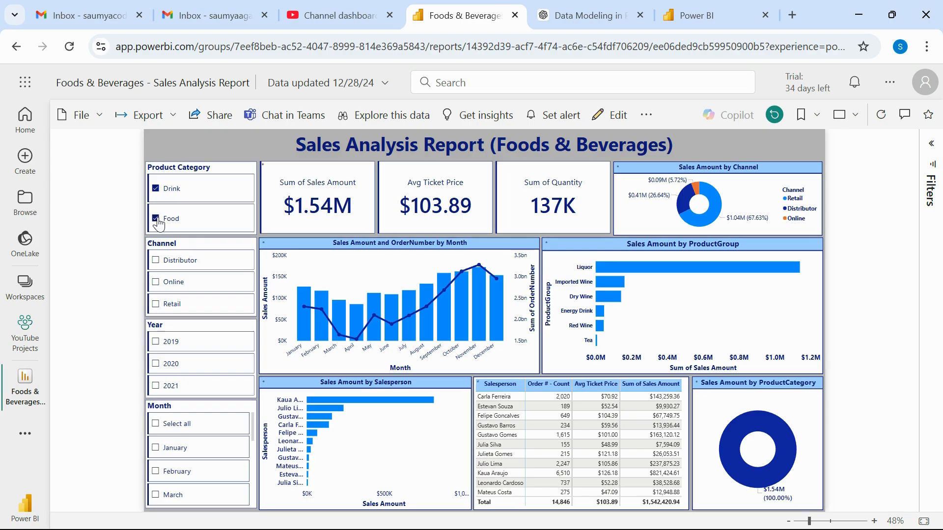
{"action": "left_click", "coordinate": [157, 220]}
{"action": "left_click", "coordinate": [177, 194]}
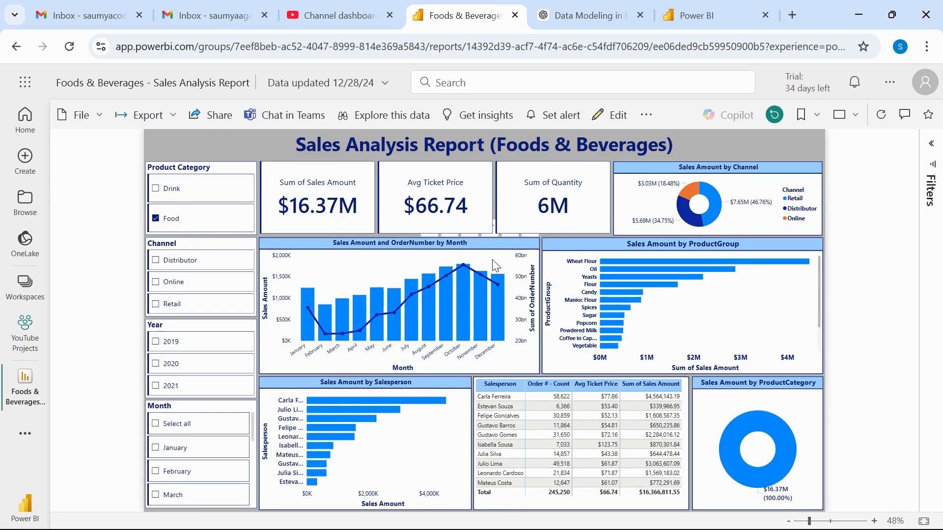
- Narrow the report further to the Distributor channel, the year 2019 and the month January
{"action": "left_click", "coordinate": [177, 262]}
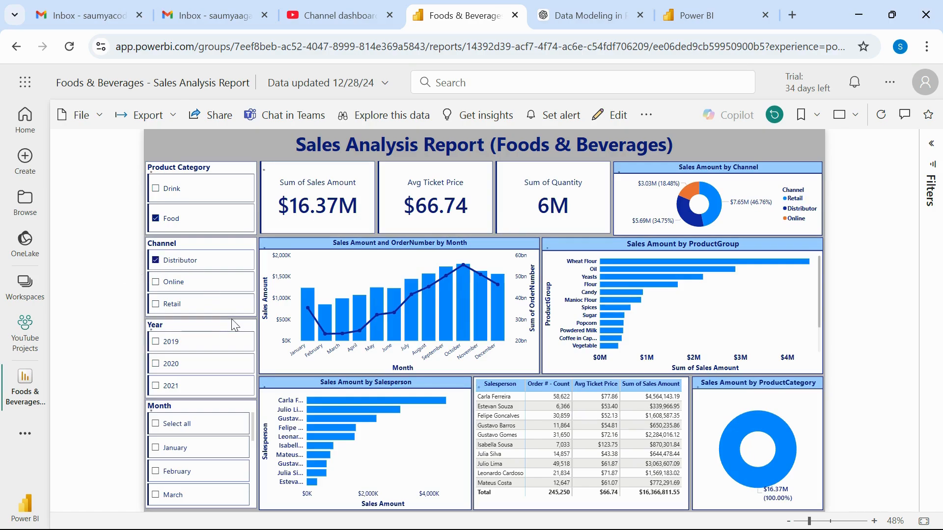
{"action": "left_click", "coordinate": [172, 346]}
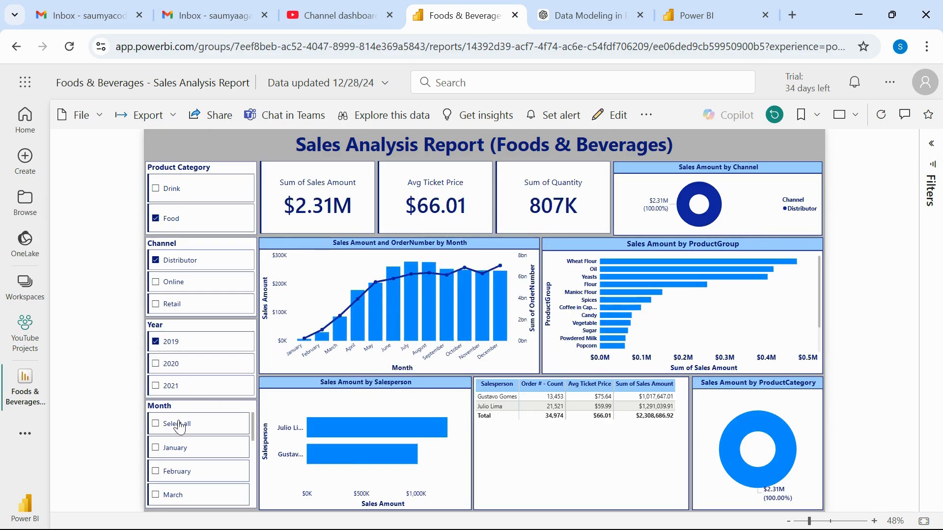
{"action": "left_click", "coordinate": [157, 449]}
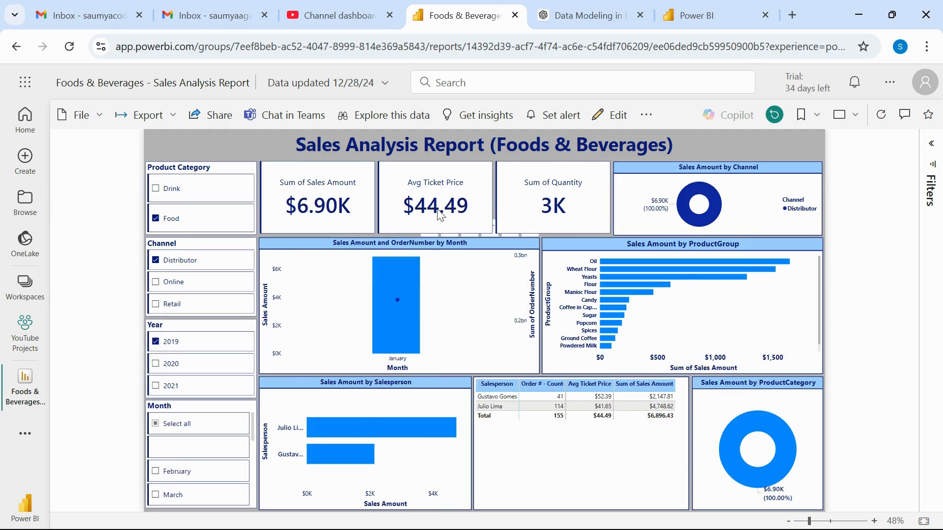
- Clear the January filter and select both product categories, all three channels and all three years
{"action": "left_click", "coordinate": [168, 444]}
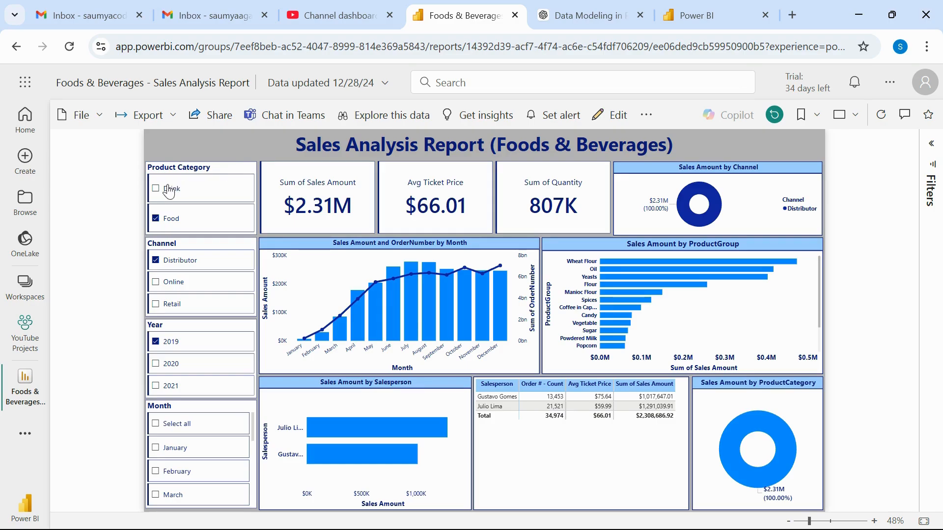
{"action": "left_click", "coordinate": [186, 187]}
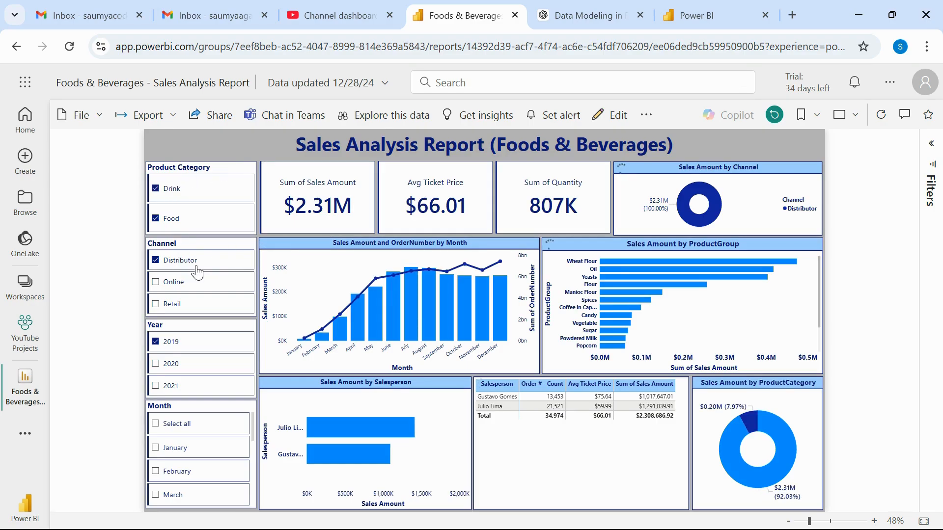
{"action": "left_click", "coordinate": [159, 282]}
{"action": "left_click", "coordinate": [160, 304]}
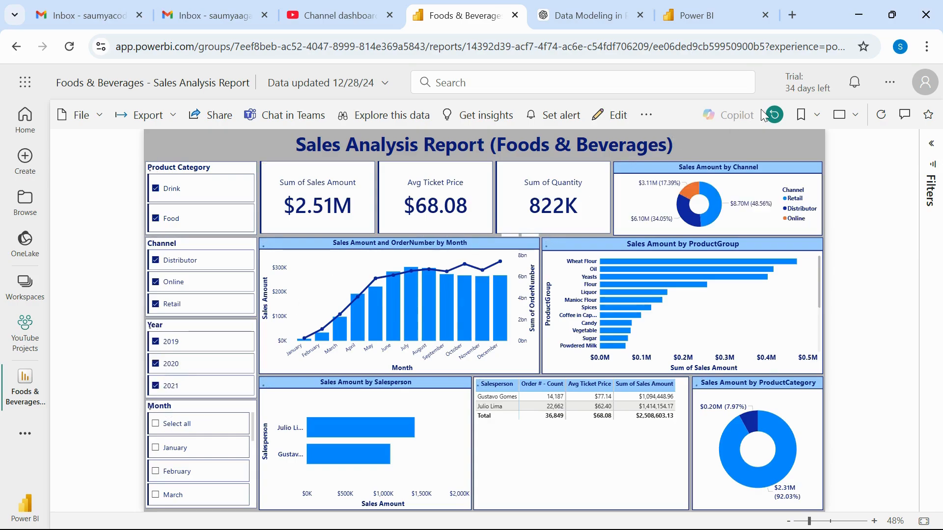
- Reset the report's filters and slicers to their default state
{"action": "left_click", "coordinate": [776, 116]}
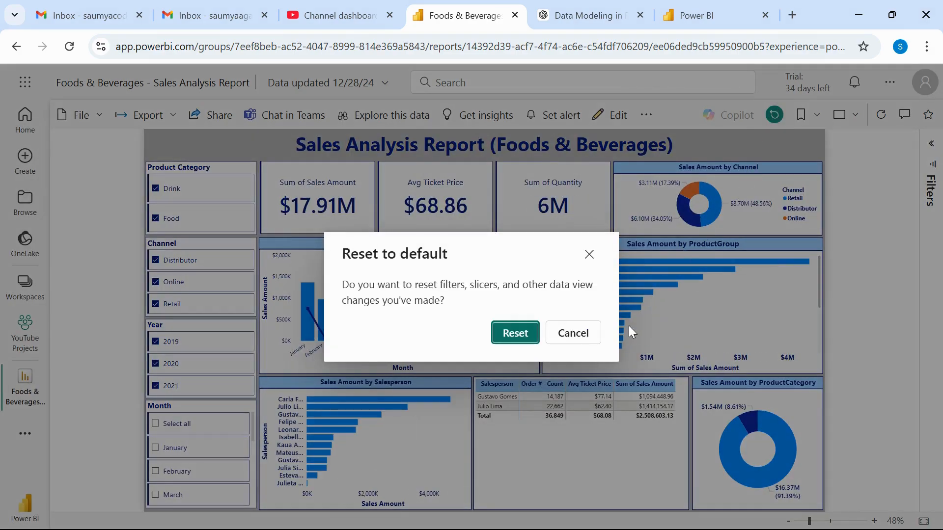
{"action": "left_click", "coordinate": [590, 333]}
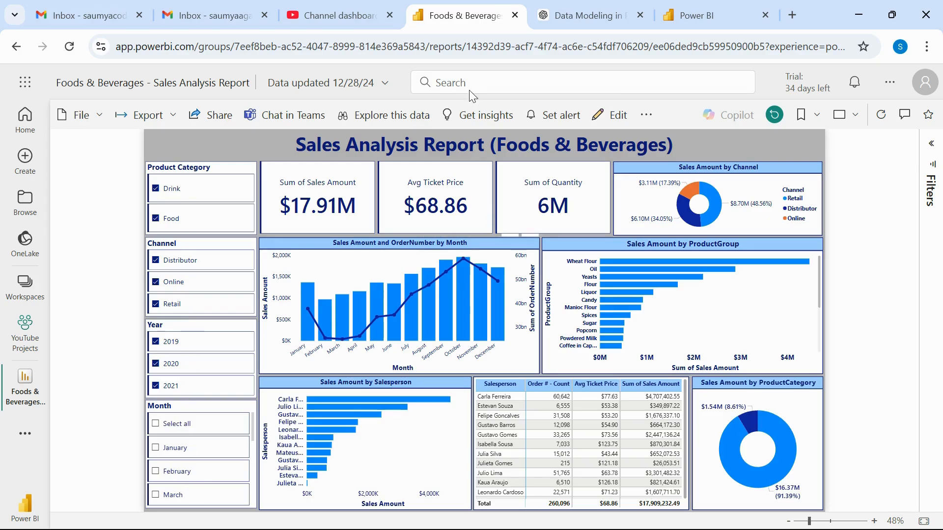
{"action": "left_click", "coordinate": [774, 116]}
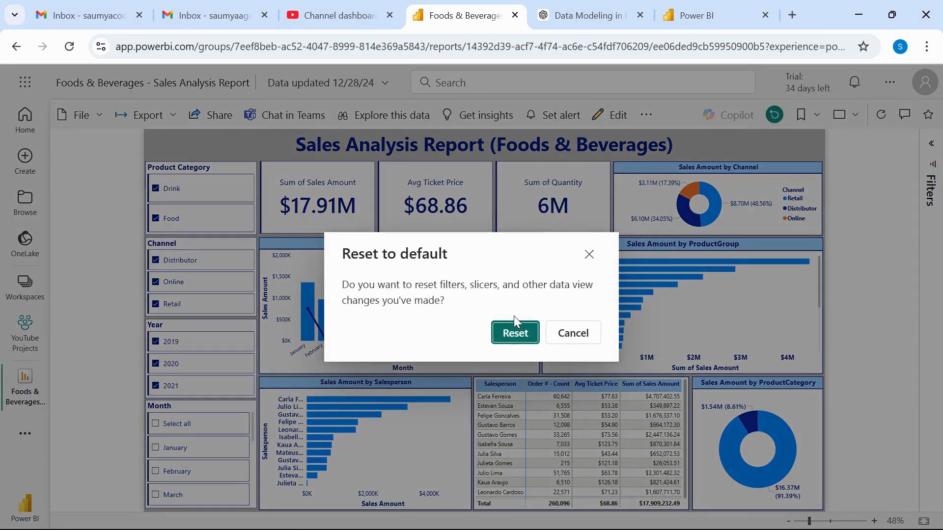
{"action": "left_click", "coordinate": [515, 334]}
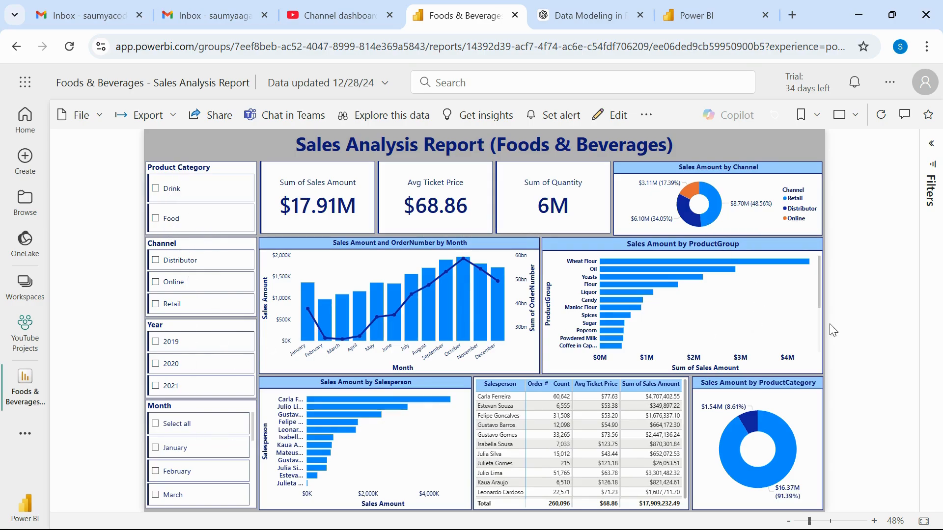
- Close the open Foods & Beverages report and return to the YouTube Projects workspace
{"action": "scroll", "coordinate": [614, 449], "scroll_direction": "down", "scroll_amount": 1}
{"action": "scroll", "coordinate": [609, 445], "scroll_direction": "up", "scroll_amount": 1}
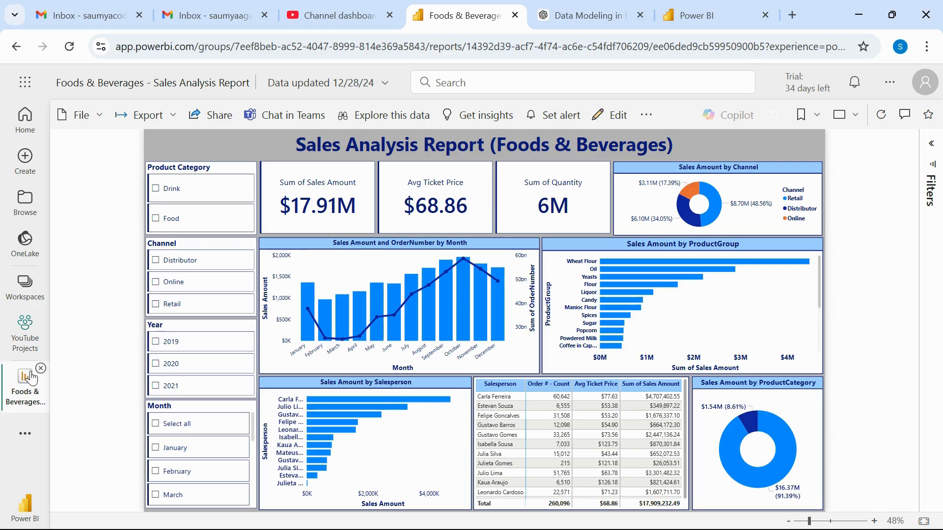
{"action": "left_click", "coordinate": [41, 369]}
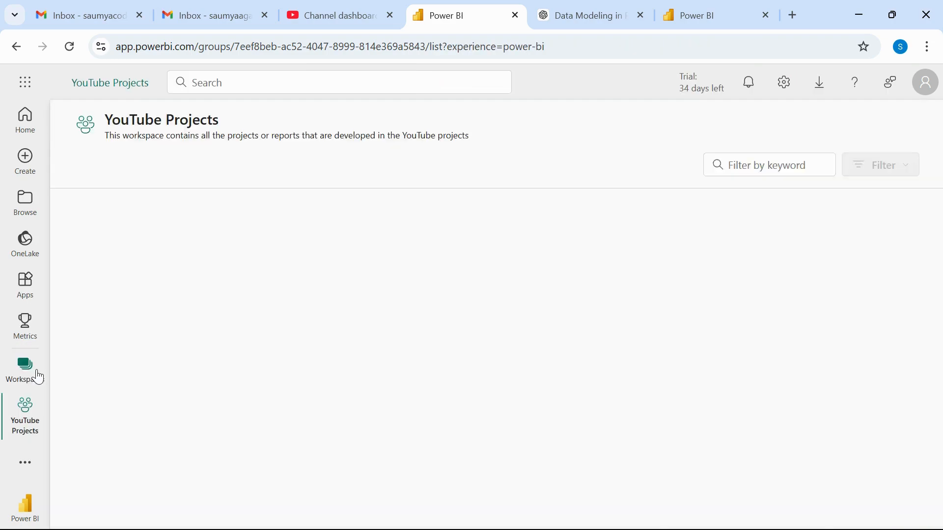